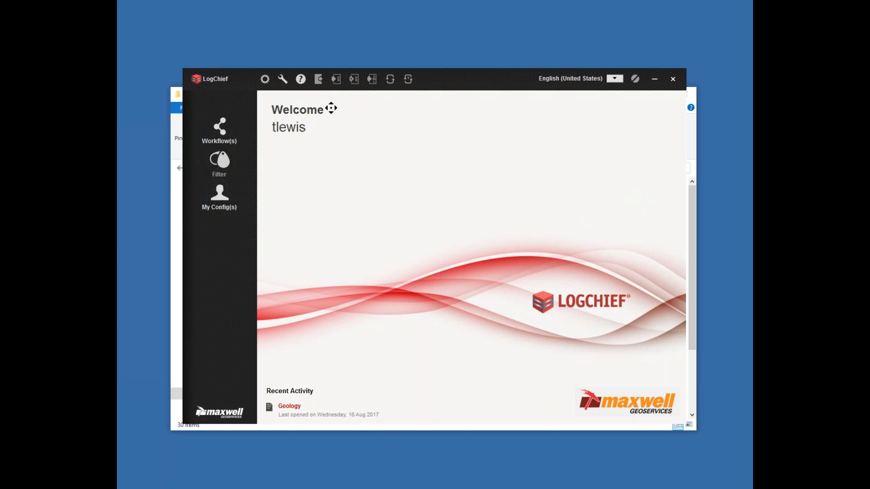
Step: Start importing a configuration with its logging profiles
click(265, 79)
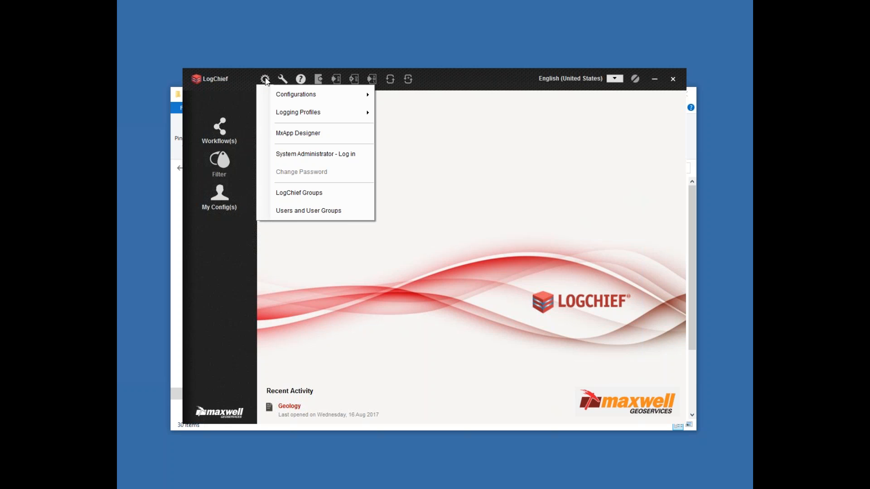
mouse_move(273, 93)
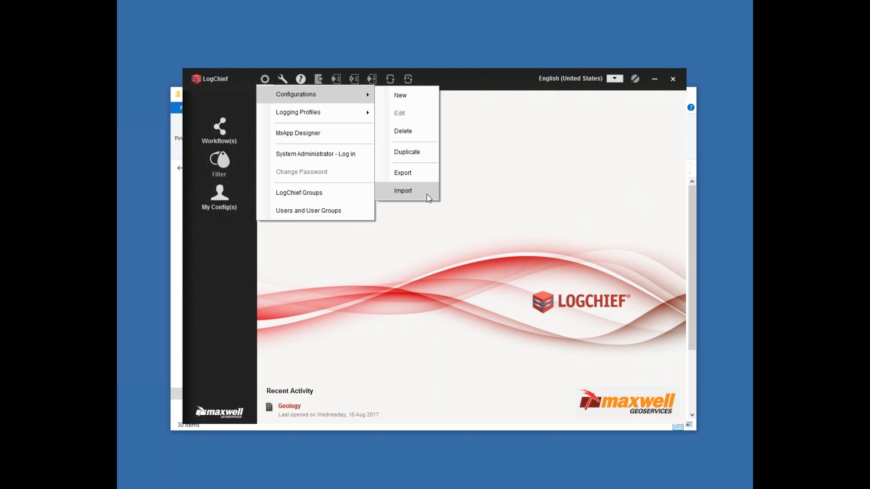
click(428, 198)
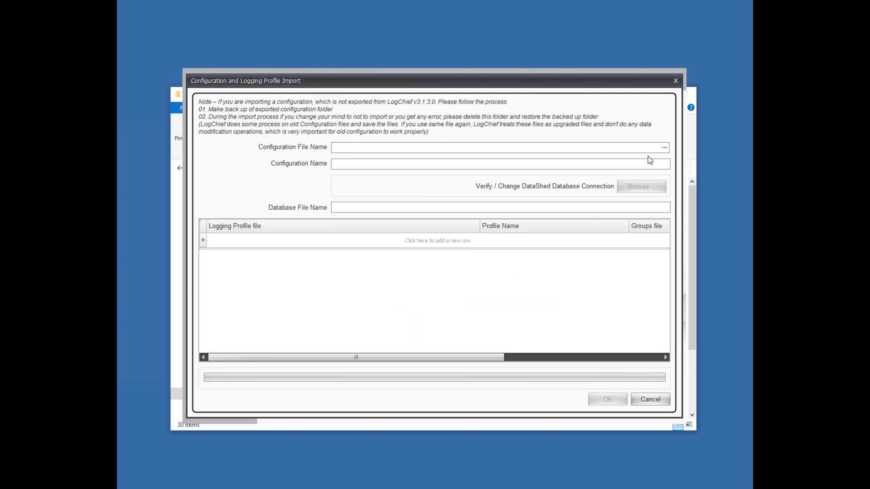
Step: Examine the exported configuration, logging profile and database backup files in the LogChief Demo Config folder
click(690, 136)
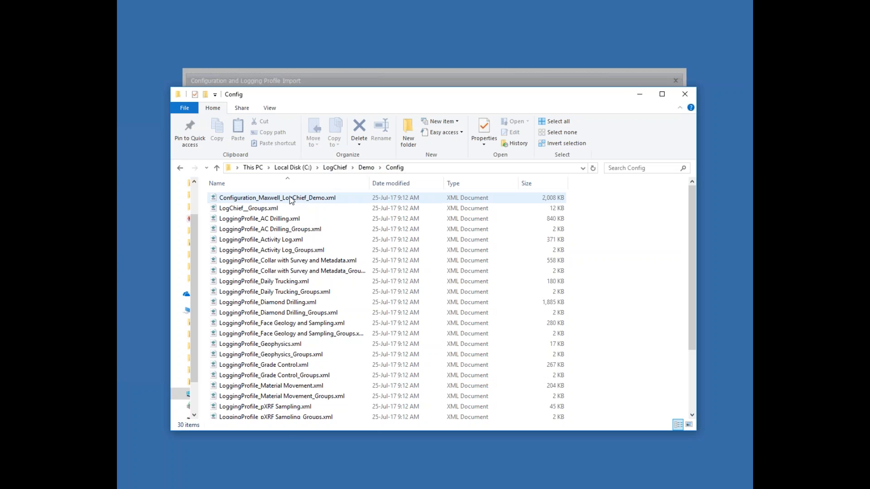
click(262, 199)
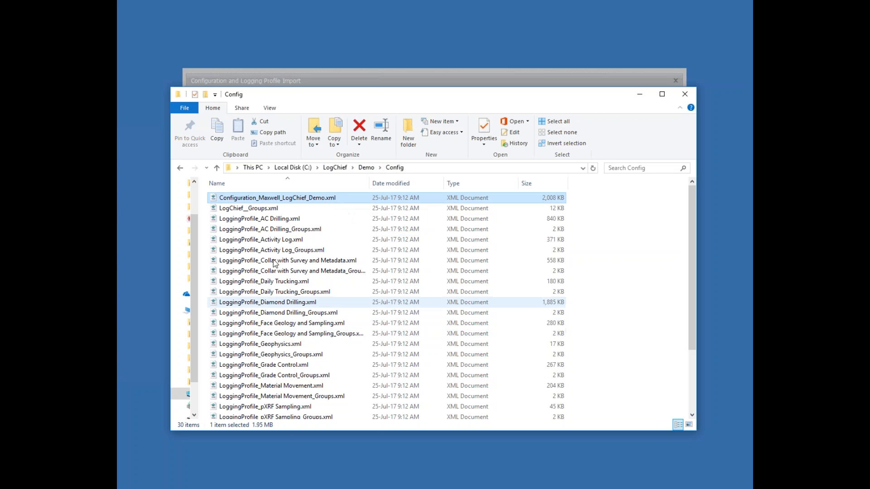
scroll(272, 235, down, 3)
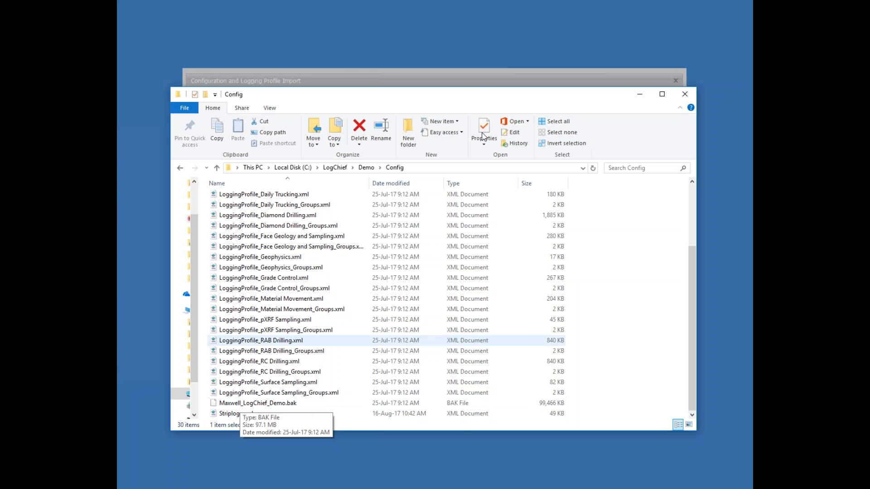
click(467, 81)
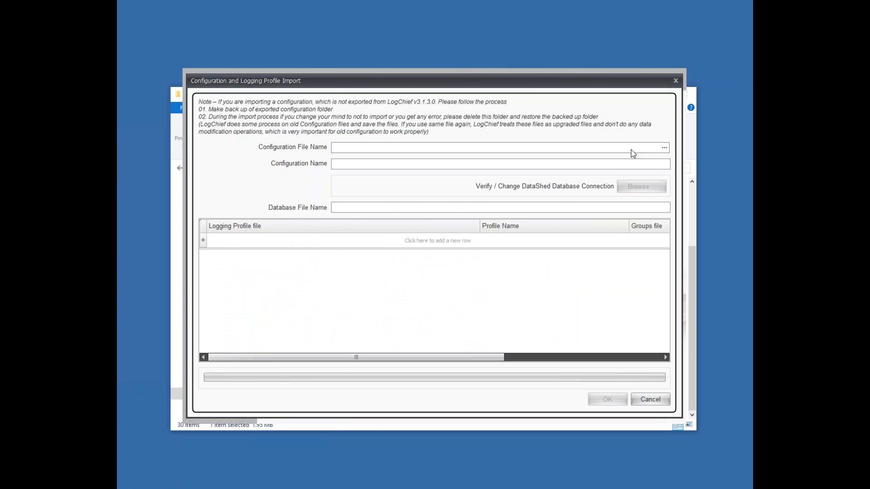
Step: Choose Configuration_Maxwell_LogChief_Demo.xml as the configuration file to import
click(664, 147)
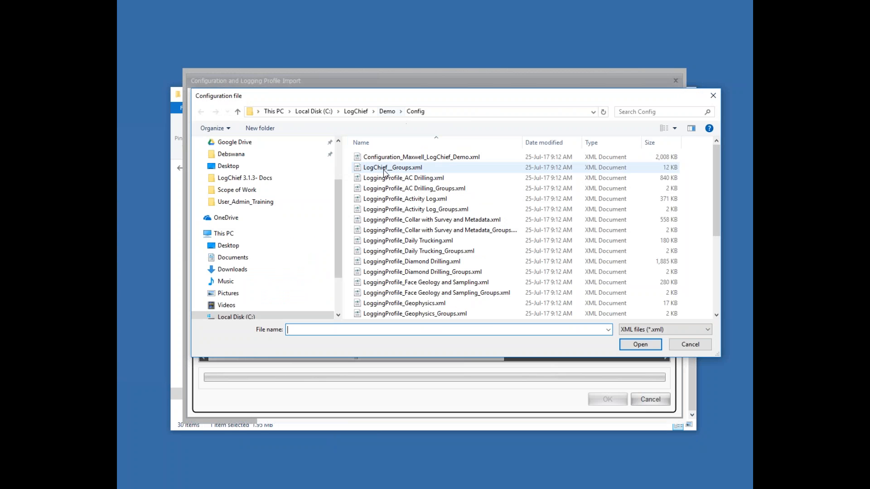
click(417, 159)
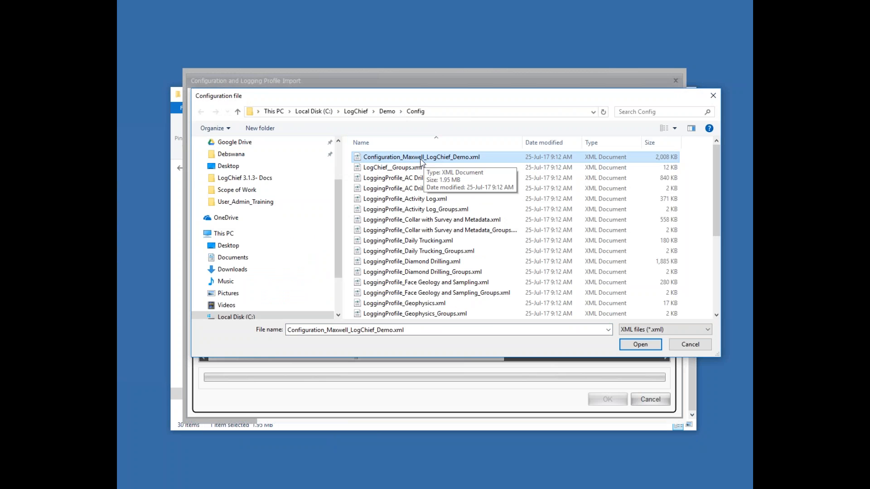
click(641, 344)
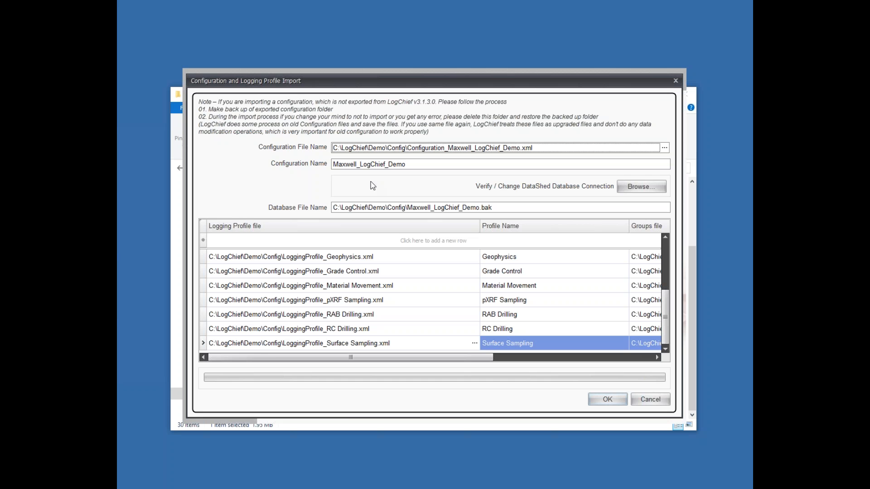
Step: Verify the DataShed database connection with Windows Authentication and import the Maxwell_LogChief_Demo configuration
click(639, 191)
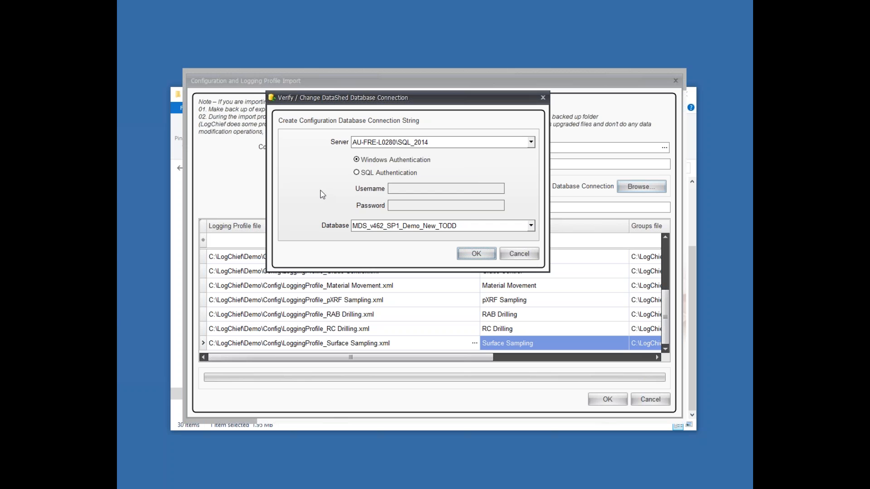
click(475, 255)
click(604, 401)
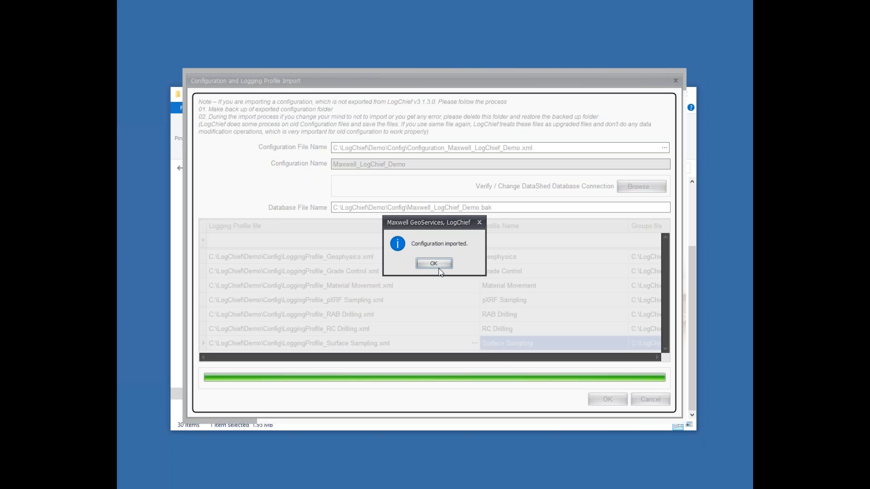
click(436, 265)
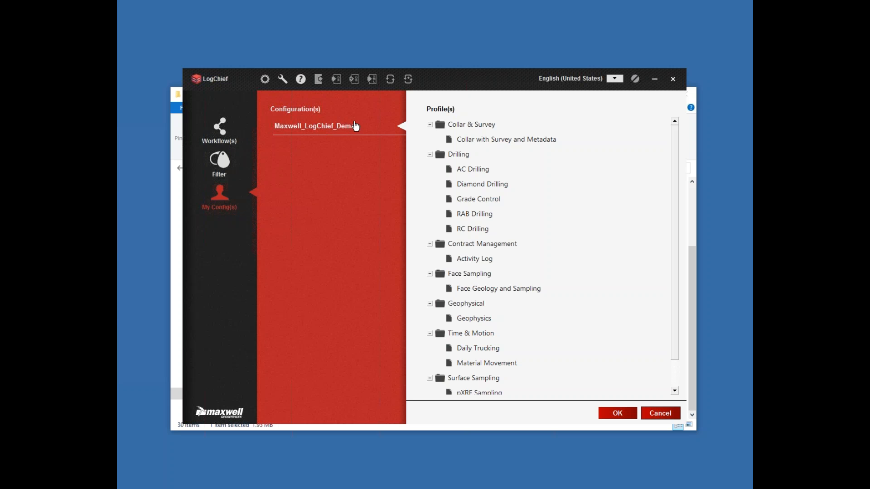
Step: Load the Maxwell_LogChief_Demo configuration and check the Geology group of the RAB Drilling profile in the Drilling workflow
click(618, 414)
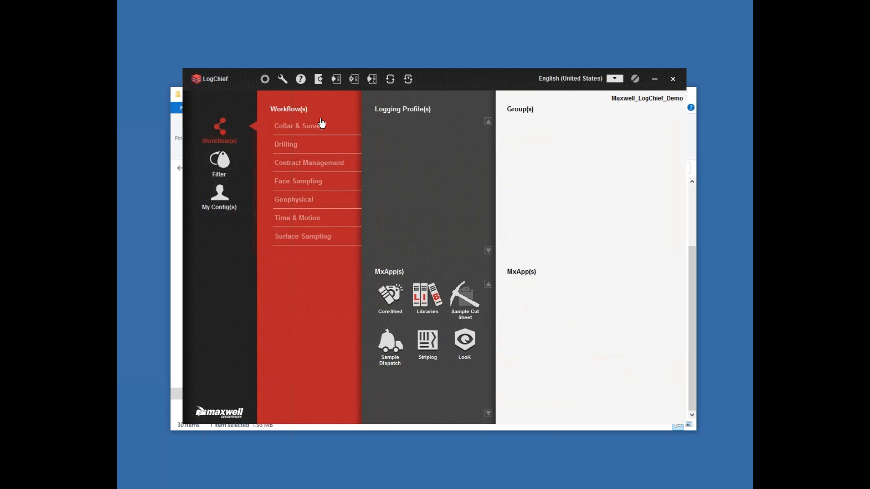
click(288, 144)
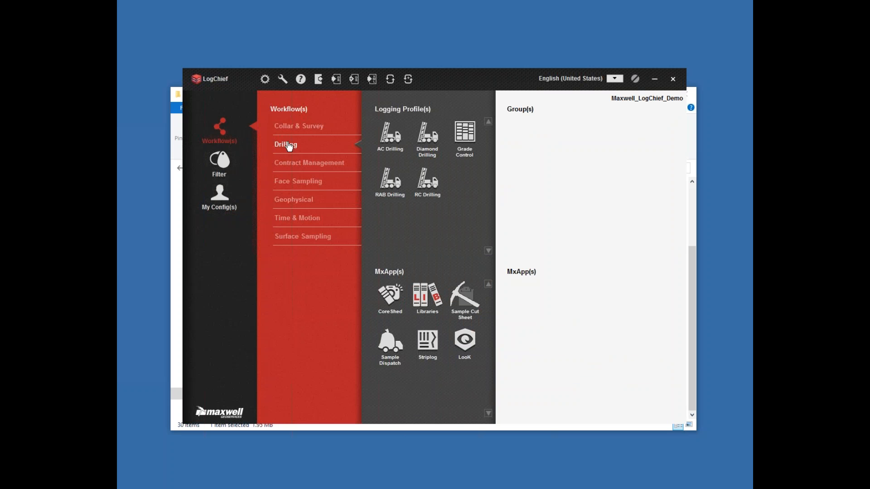
click(396, 179)
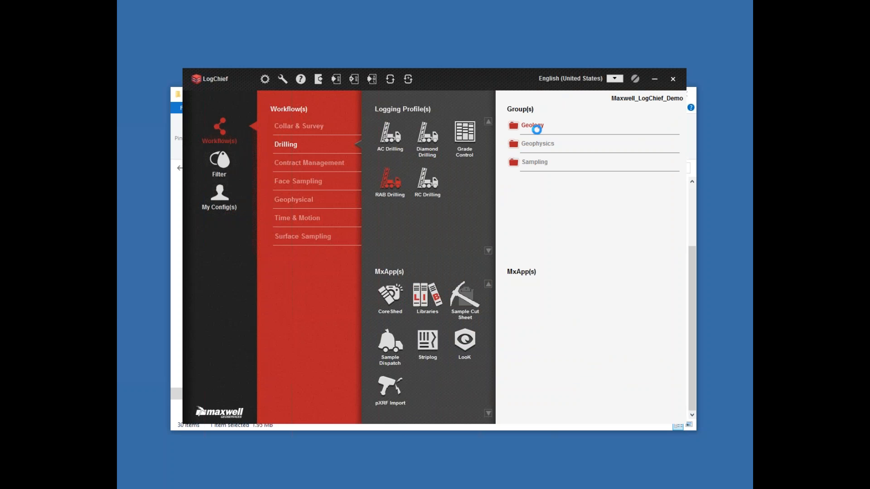
click(533, 128)
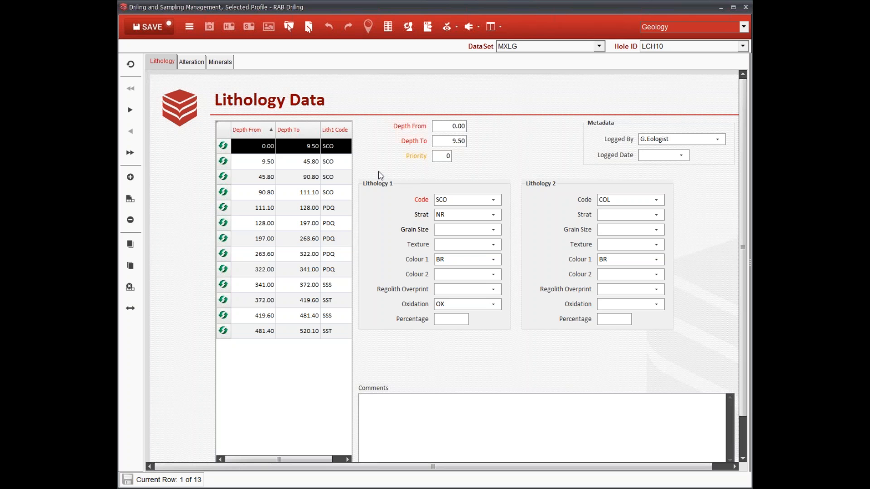
click(745, 7)
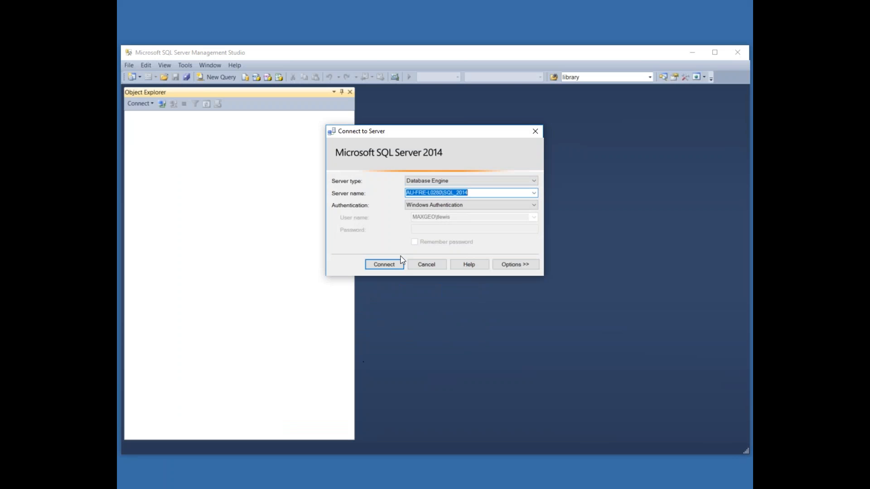
Step: In SQL Server Management Studio, connect to the AU-FRE-L0280\SQL_2014 server and examine the tables of the Maxwell_LogChief_Demo database
click(390, 265)
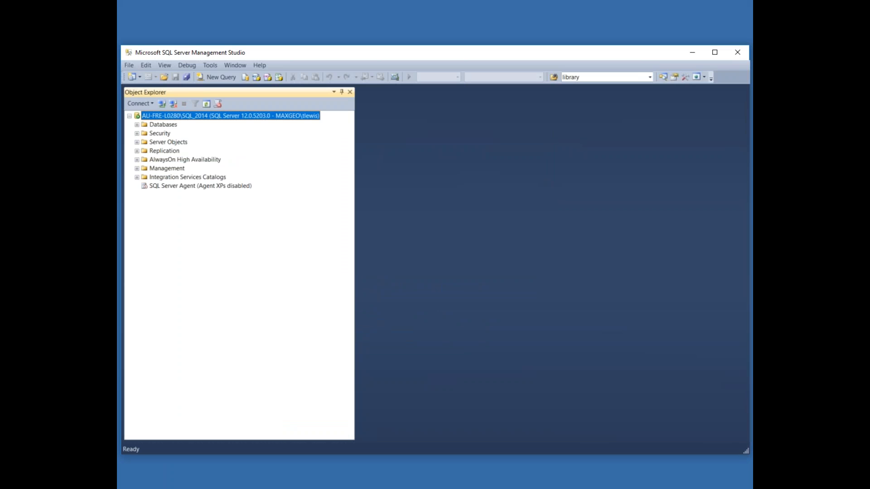
click(137, 125)
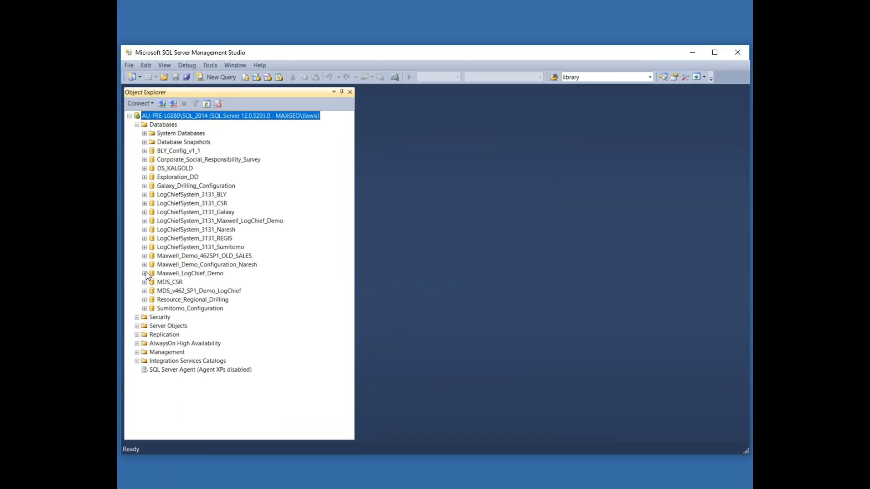
click(144, 274)
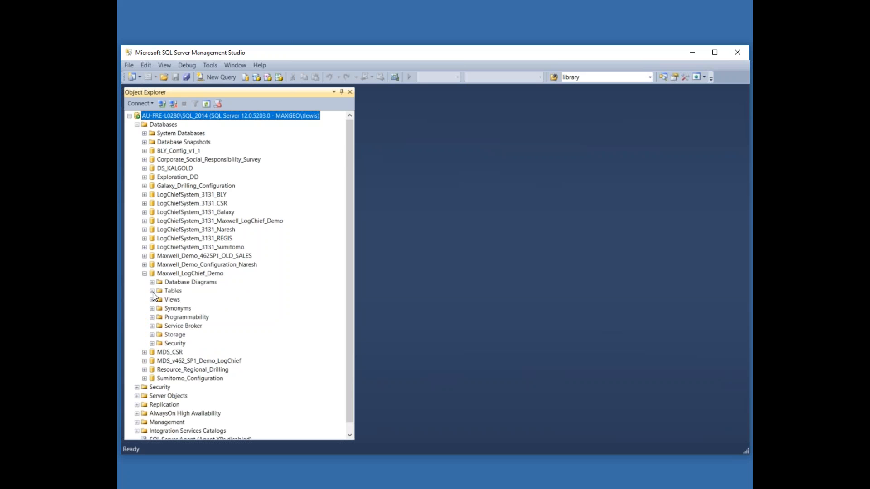
click(152, 291)
scroll(193, 138, up, 1)
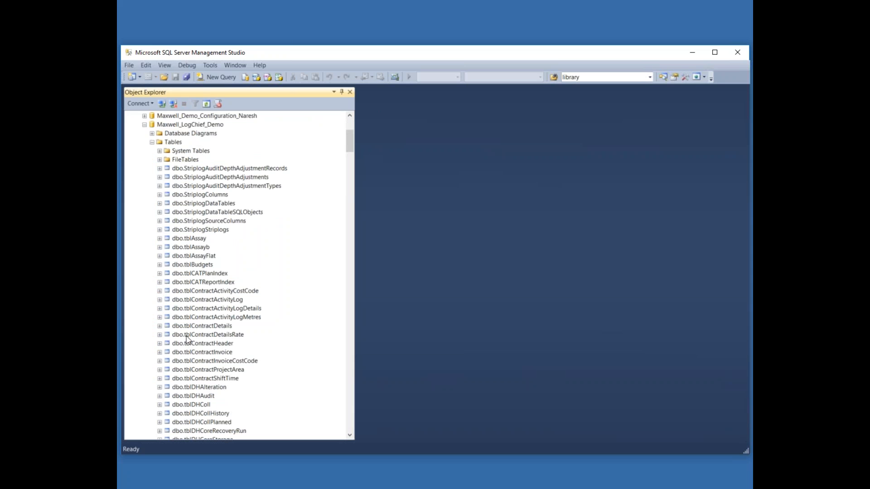
click(695, 53)
Step: In LogChief, delete the Maxwell_LogChief_Demo configuration together with its logging database
click(265, 79)
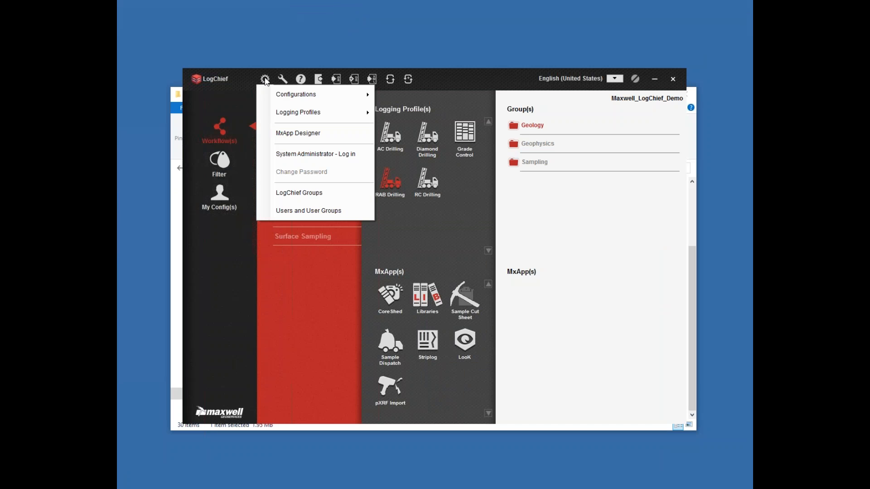
mouse_move(290, 101)
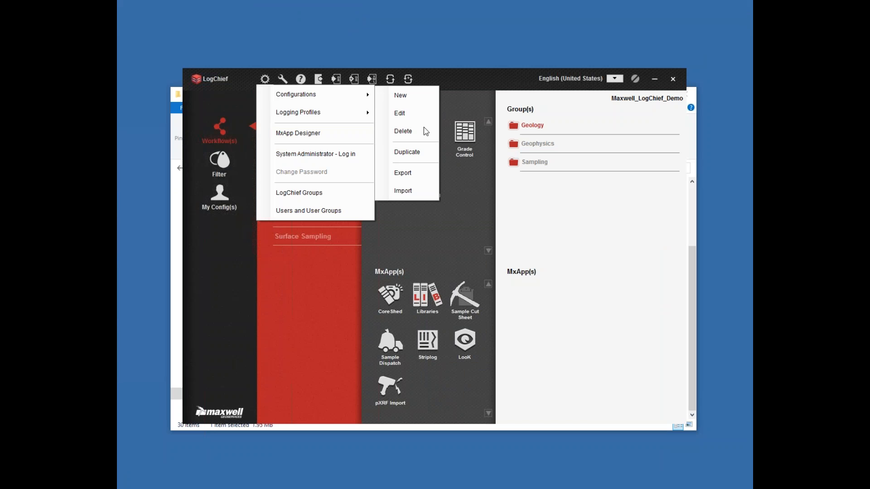
click(404, 132)
click(392, 366)
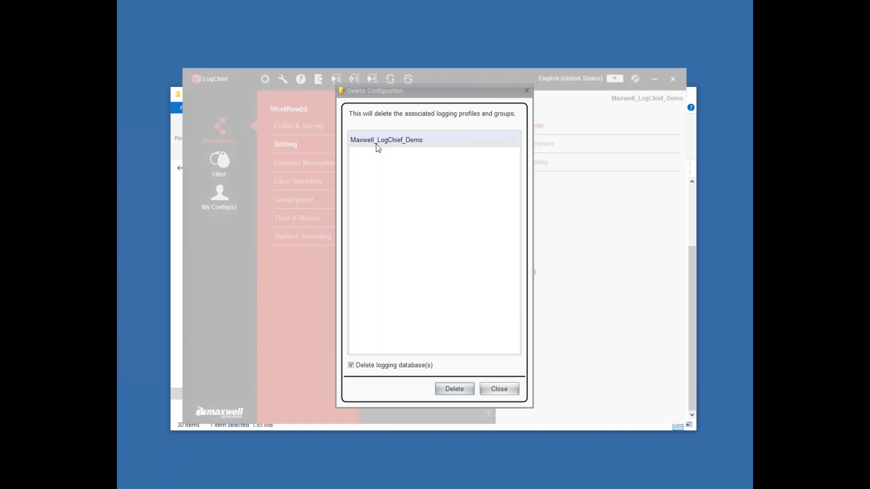
click(469, 398)
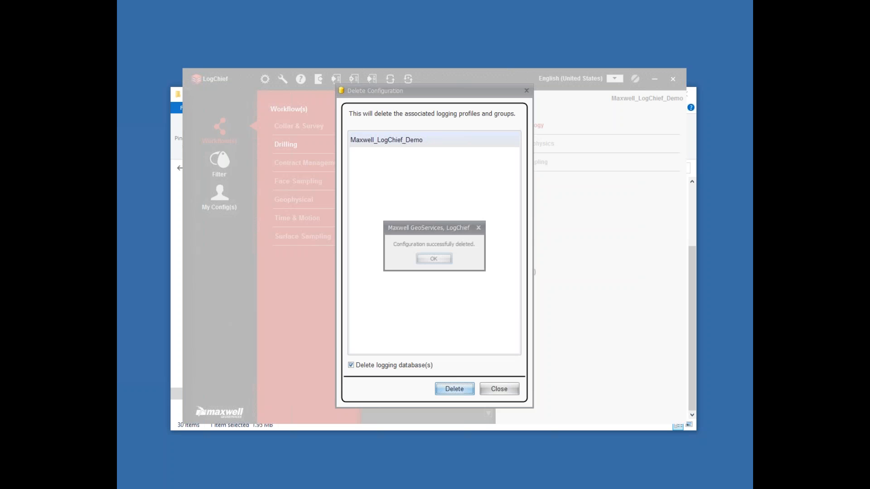
click(511, 388)
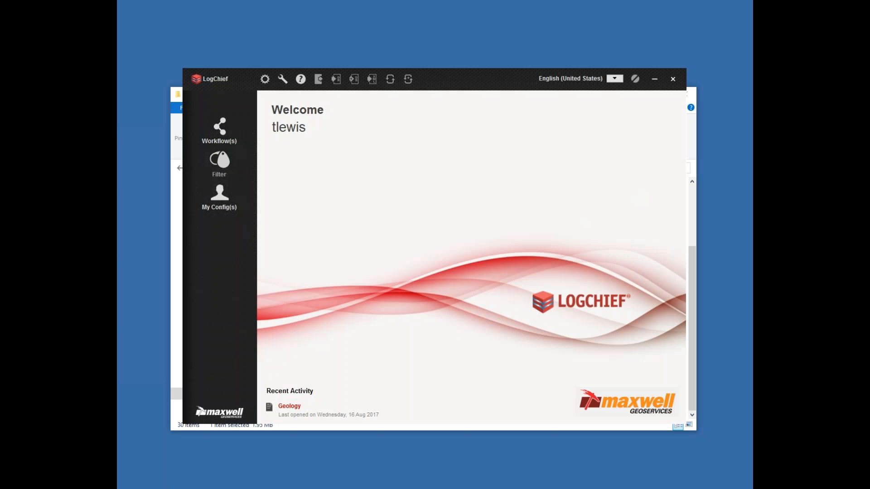
Step: Import the Maxwell_LogChief_Demo configuration again from Configuration_Maxwell_LogChief_Demo.xml with all its logging profiles
click(265, 79)
mouse_move(273, 94)
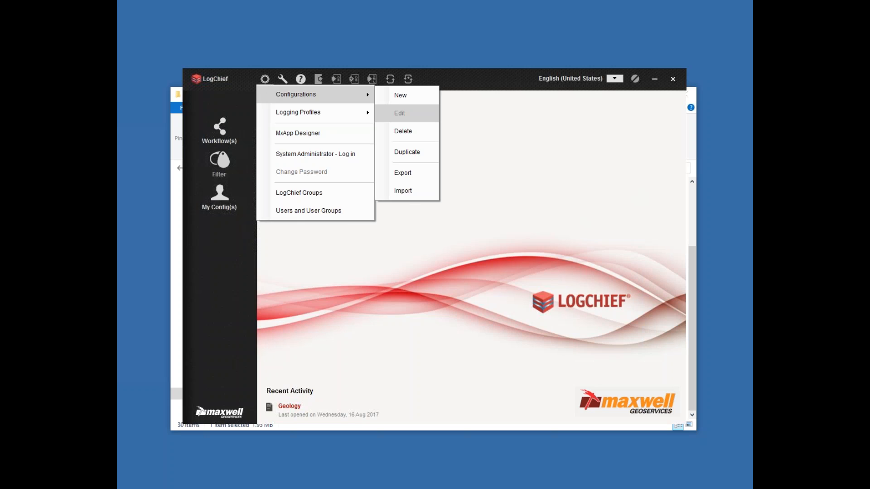
click(403, 191)
click(664, 147)
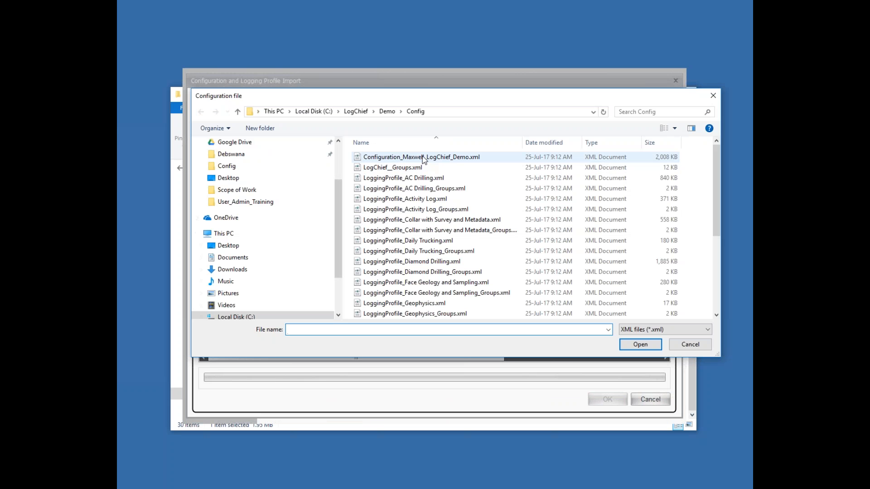
click(424, 159)
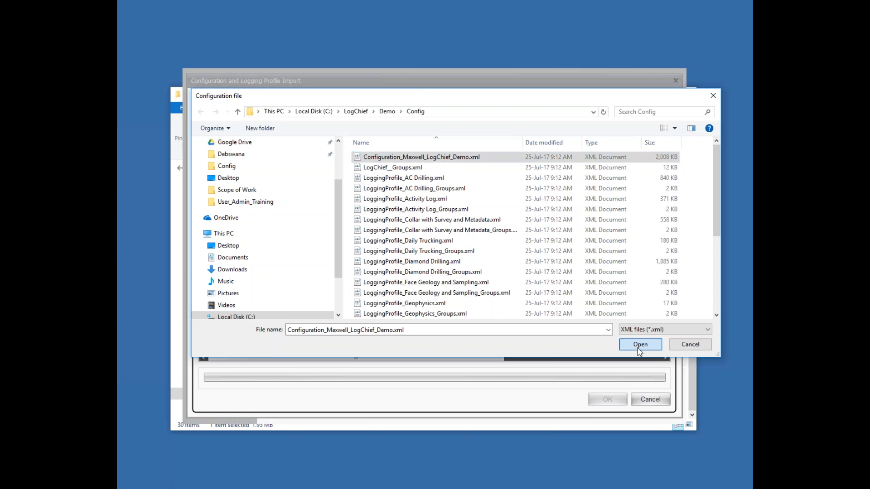
click(638, 348)
click(606, 398)
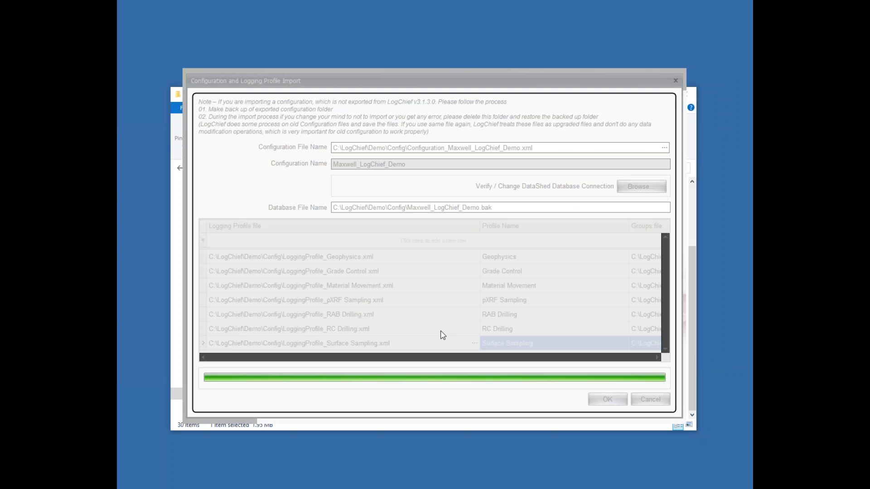
click(433, 264)
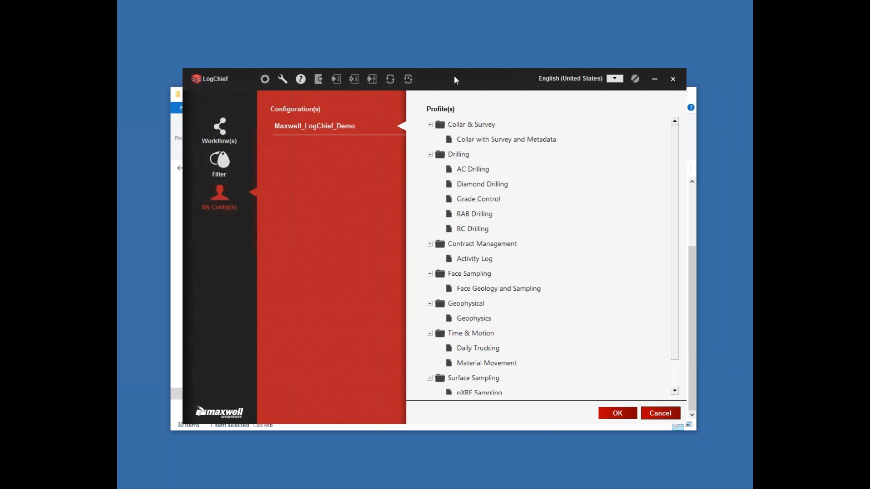
Step: Load the reimported Maxwell_LogChief_Demo configuration and show the logging profiles of the Drilling workflow
click(617, 413)
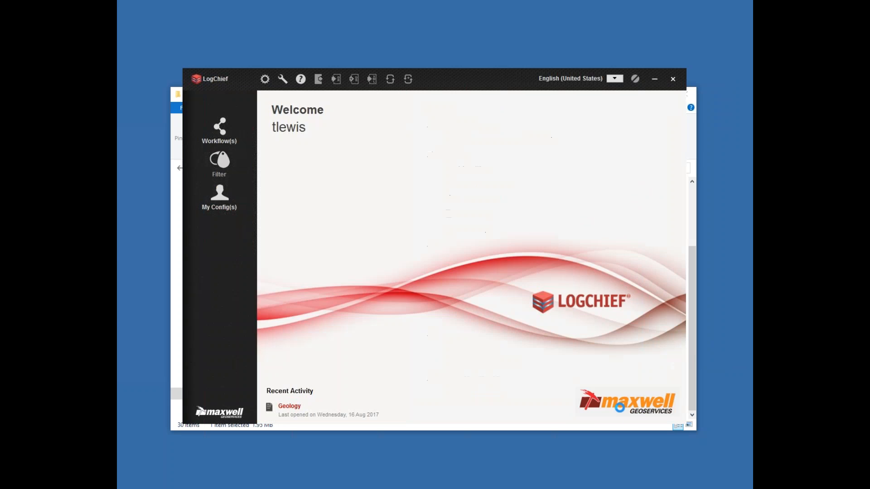
click(296, 145)
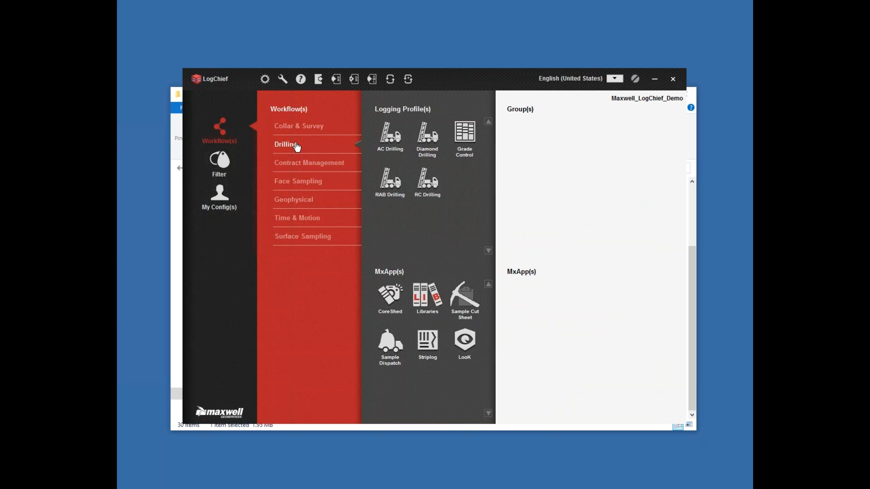
Step: Start a configuration export and choose Maxwell_LogChief_Demo as the configuration to export
click(265, 79)
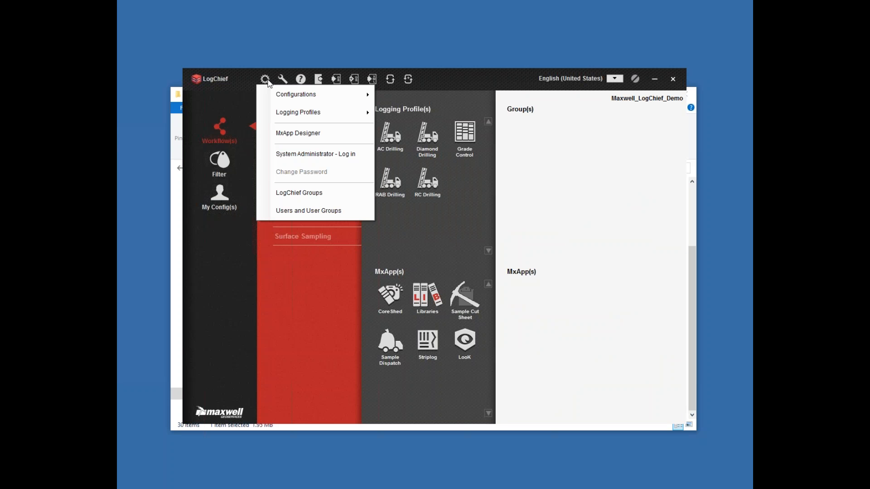
mouse_move(294, 94)
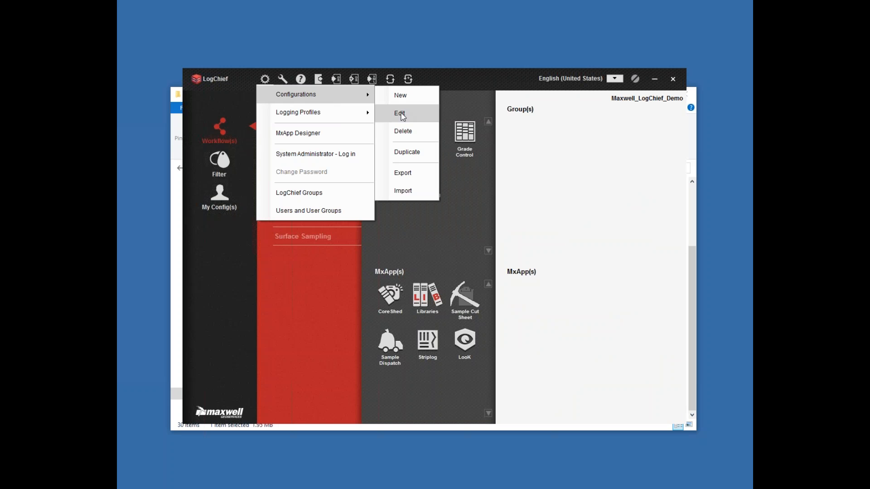
click(413, 177)
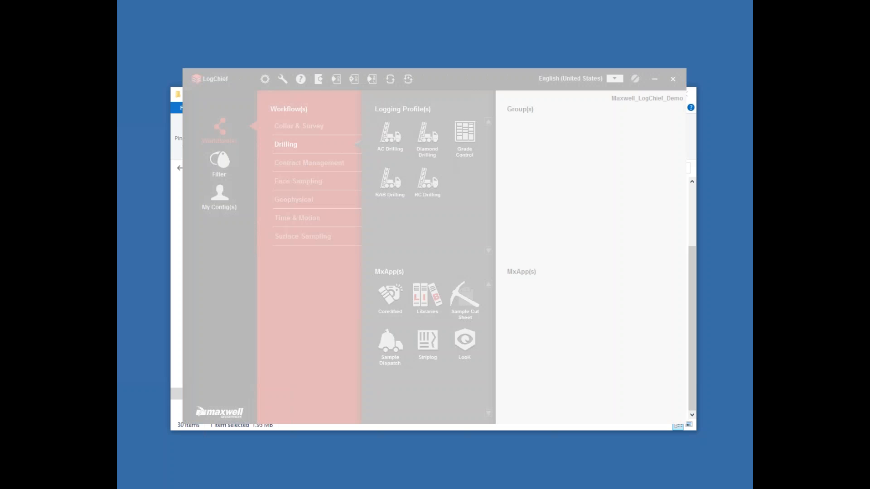
click(620, 149)
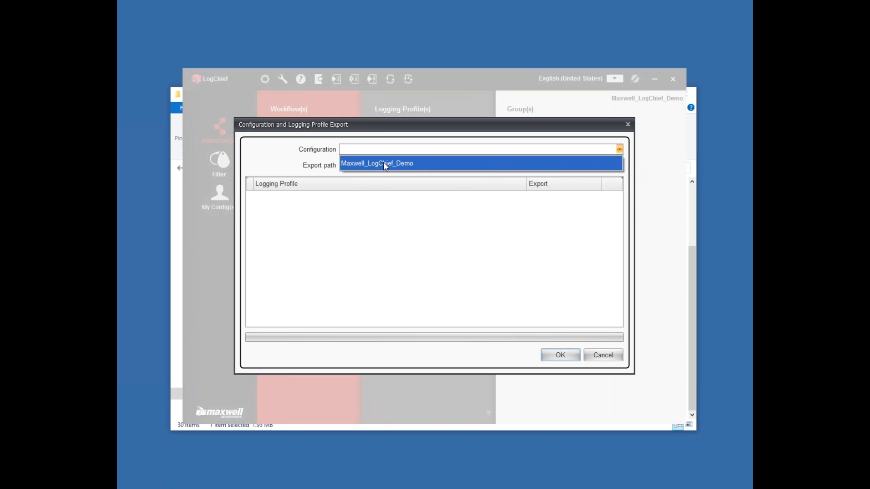
click(385, 164)
Step: Export the configuration with all its logging profiles to a new folder named Webinar in C:\LogChief\Demo
click(619, 167)
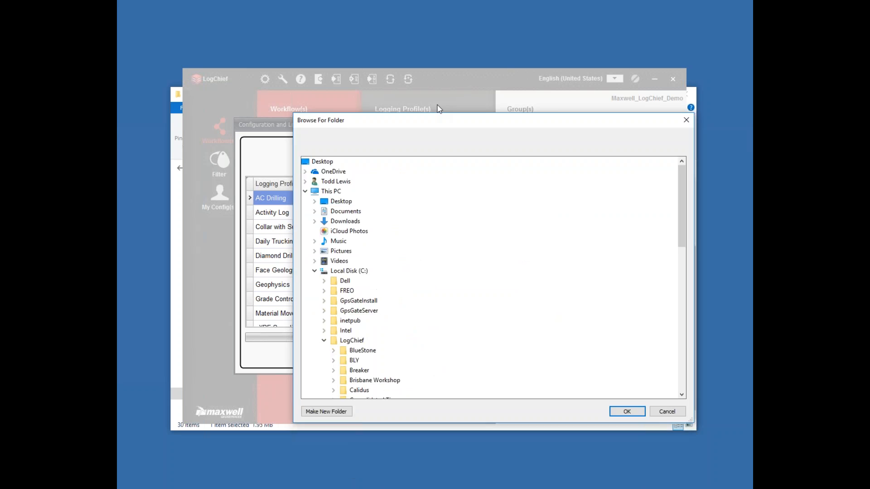
scroll(326, 272, down, 5)
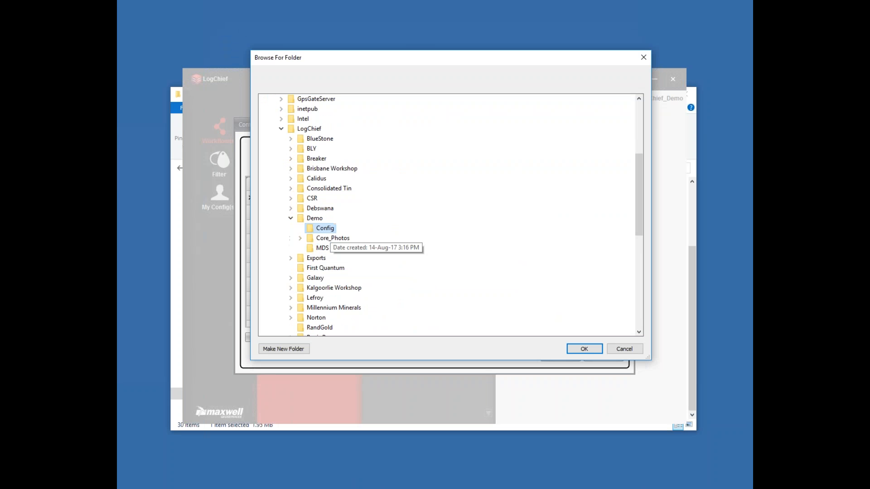
click(305, 219)
right_click(305, 221)
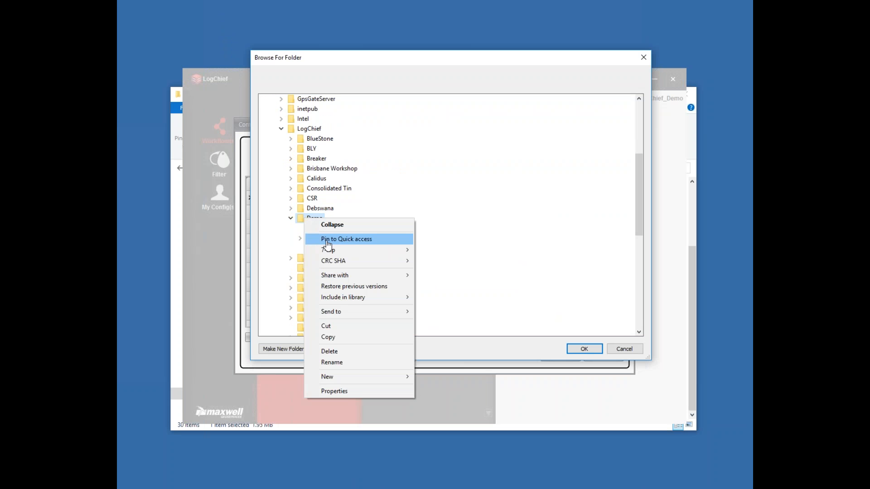
click(425, 377)
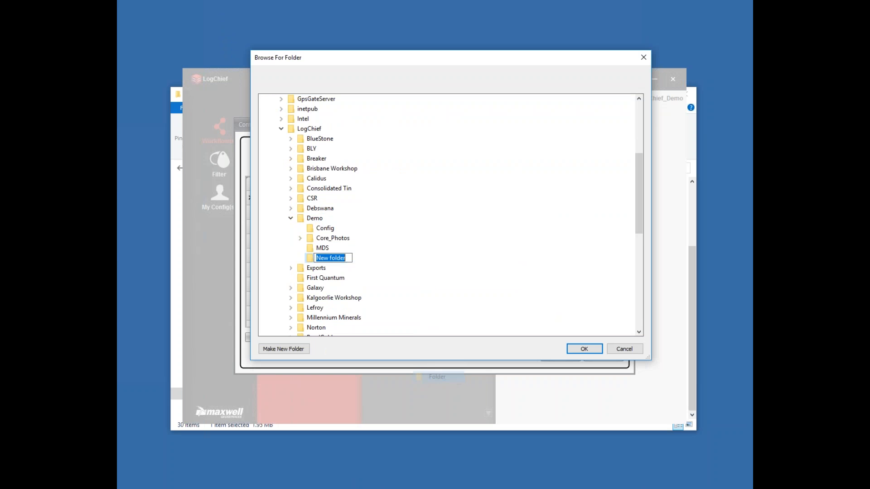
text(Webinar)
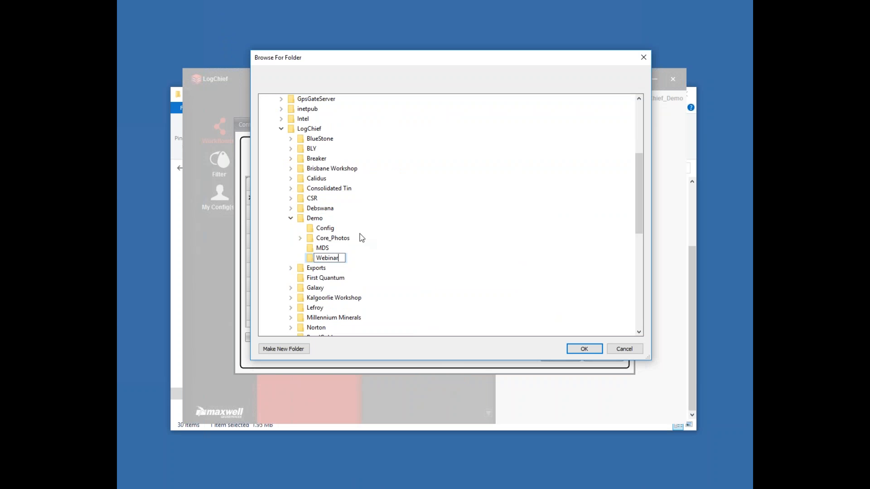
key(Return)
click(585, 349)
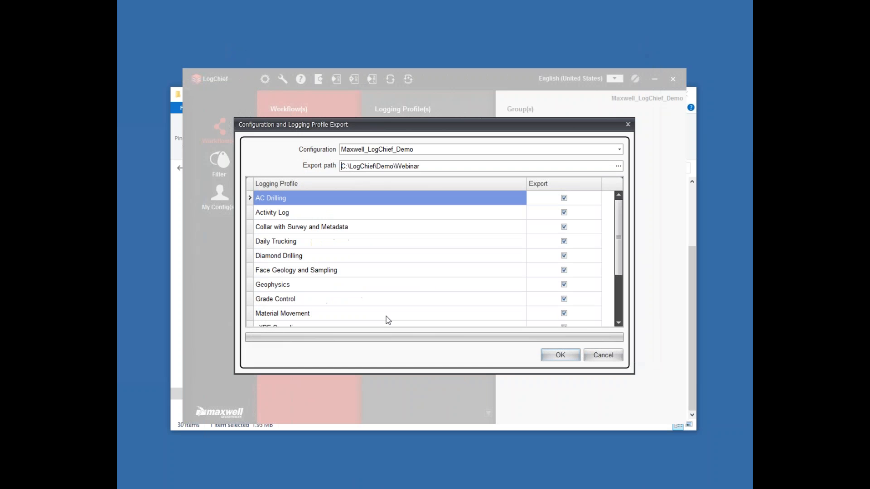
click(551, 358)
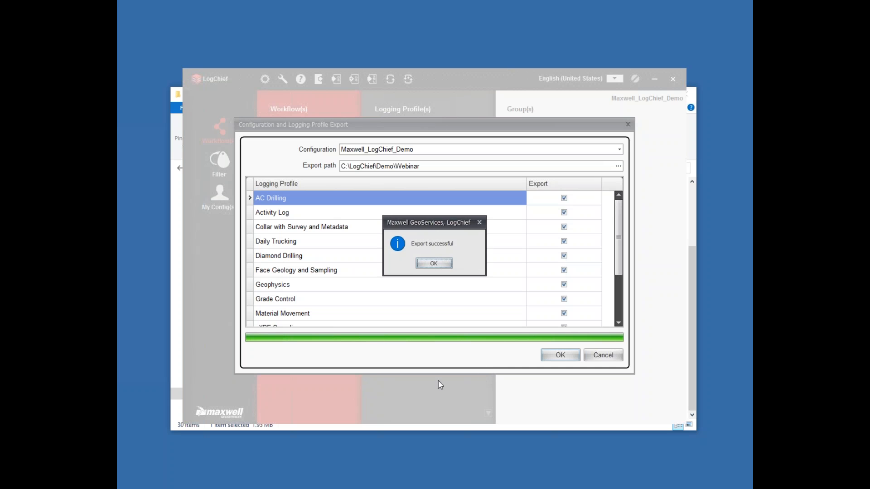
click(434, 264)
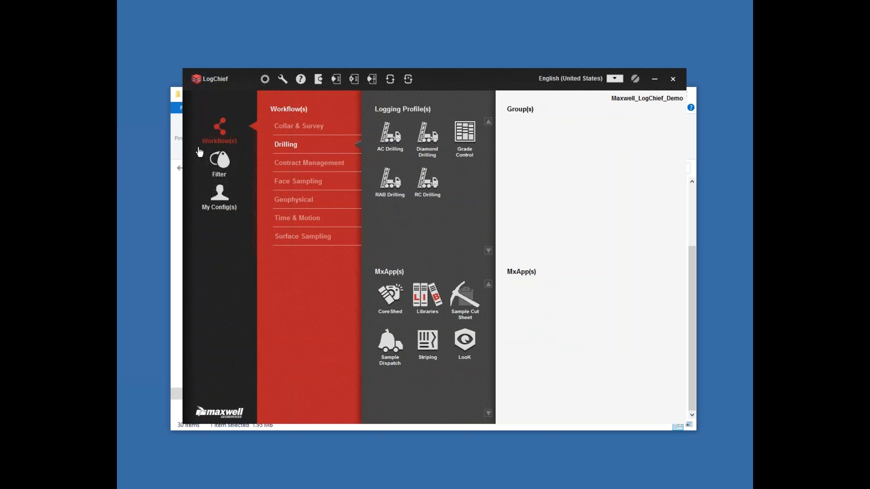
Step: In File Explorer, go to C:\LogChief\Demo\Webinar and examine the exported configuration, logging profile and database backup files
click(179, 131)
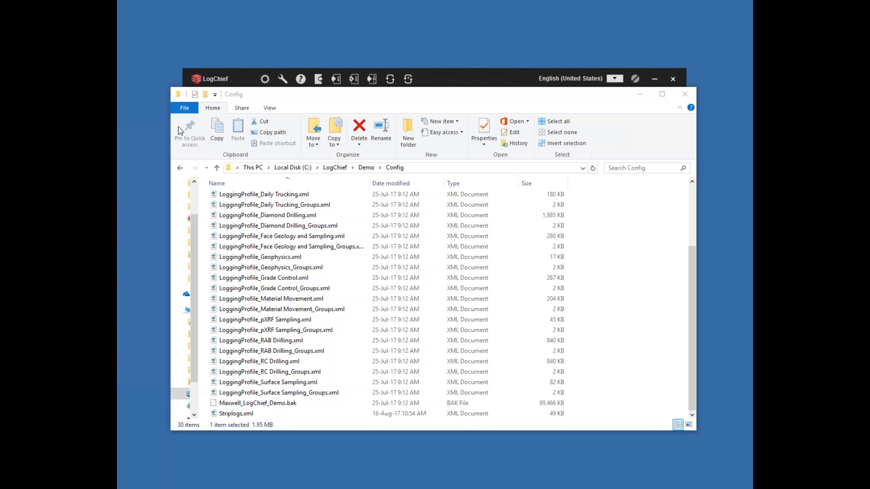
click(367, 167)
double_click(267, 231)
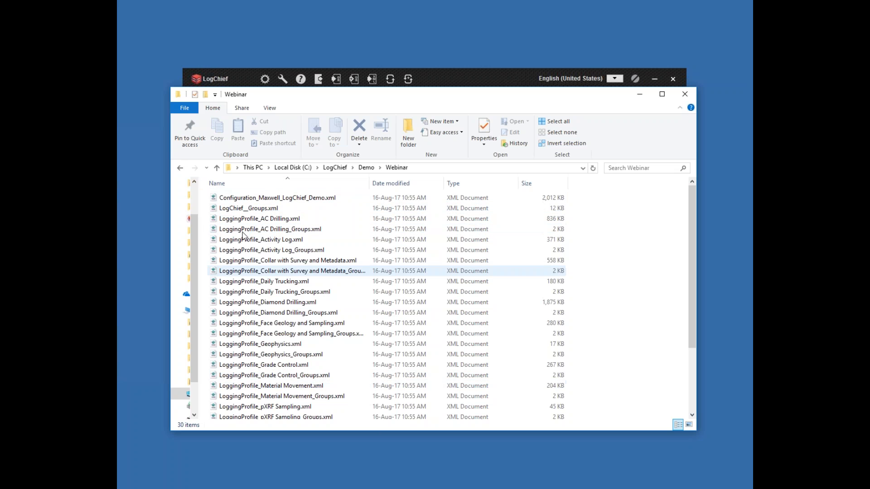
scroll(382, 227, down, 3)
click(262, 405)
scroll(262, 407, up, 3)
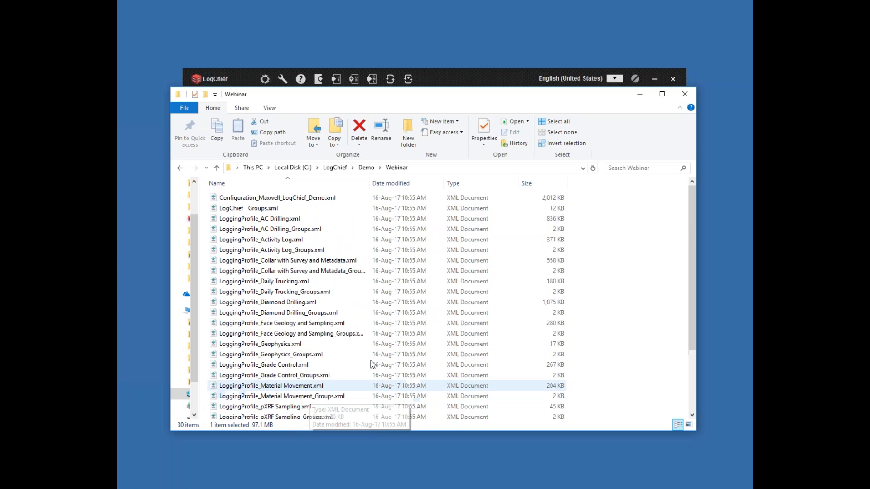
Step: Switch back to LogChief and start duplicating a configuration with Maxwell_LogChief_Demo as the source
click(491, 73)
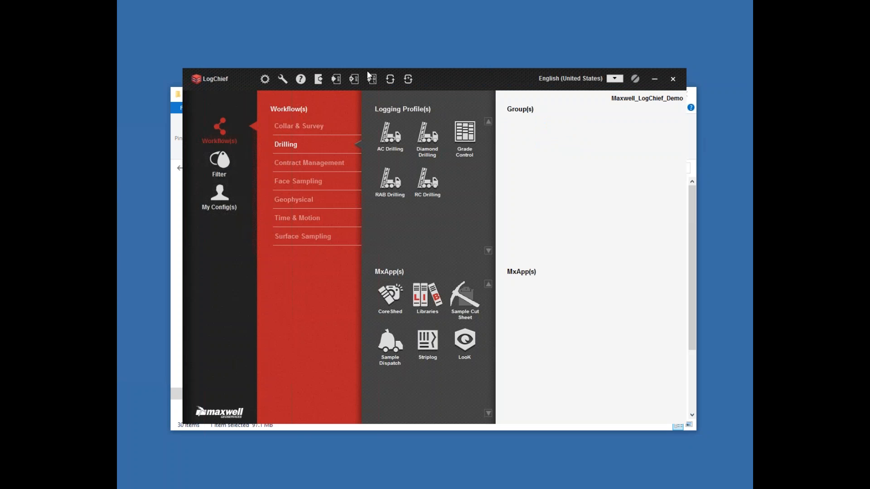
click(266, 79)
mouse_move(313, 95)
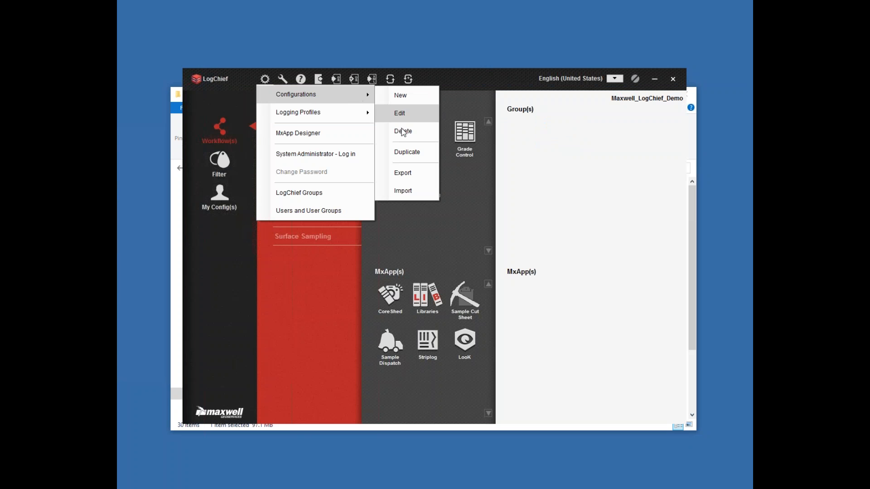
click(407, 150)
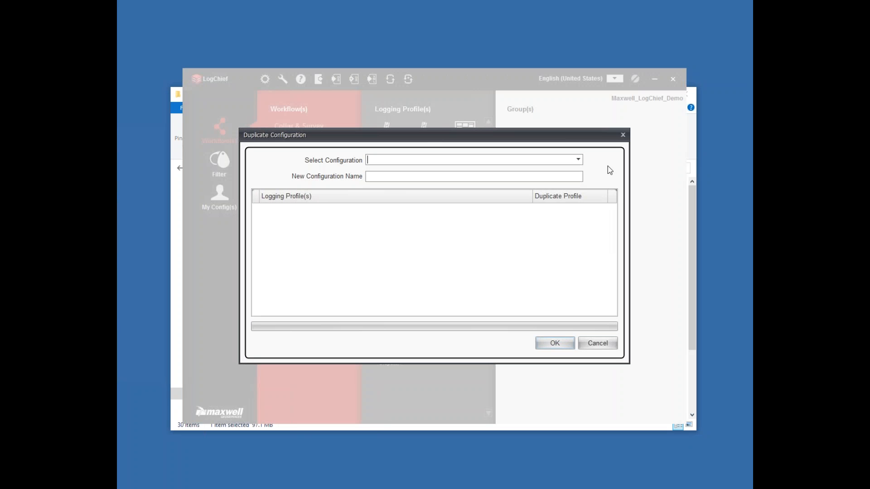
click(581, 160)
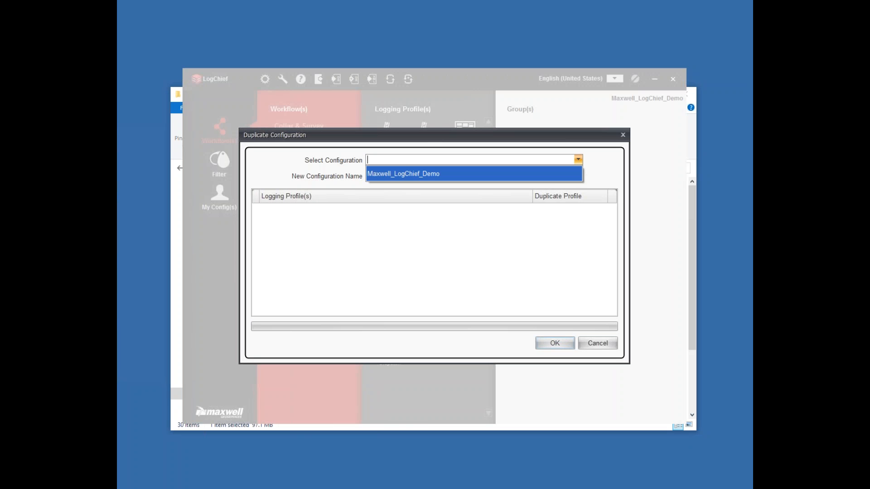
click(404, 174)
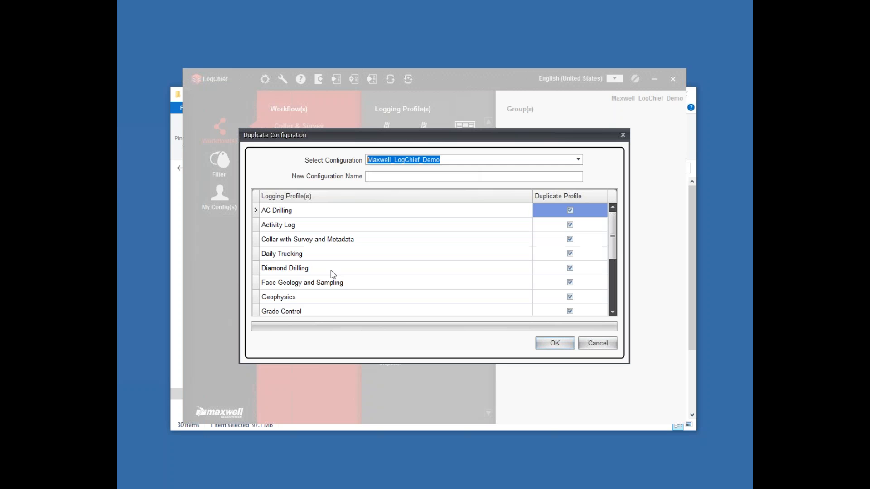
Step: Name the new configuration Demo2 and duplicate it with all logging profiles
click(525, 177)
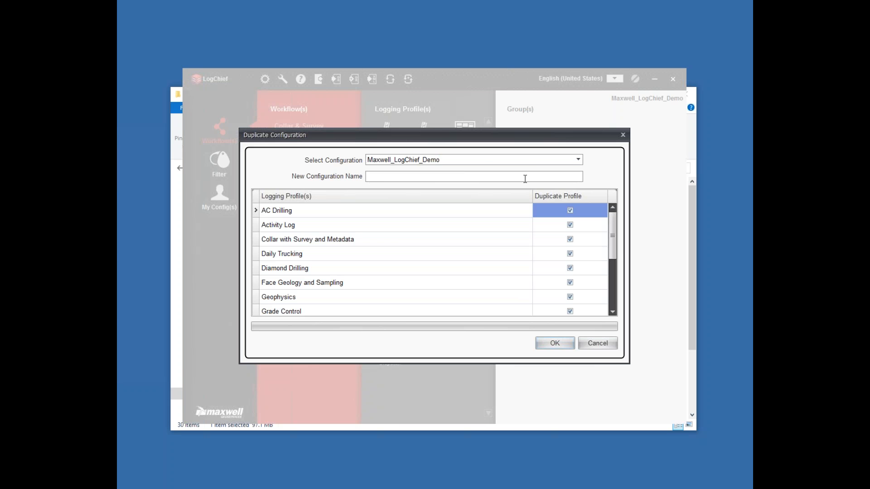
text(Max)
key(BackSpace)
key(BackSpace)
text(Demo2)
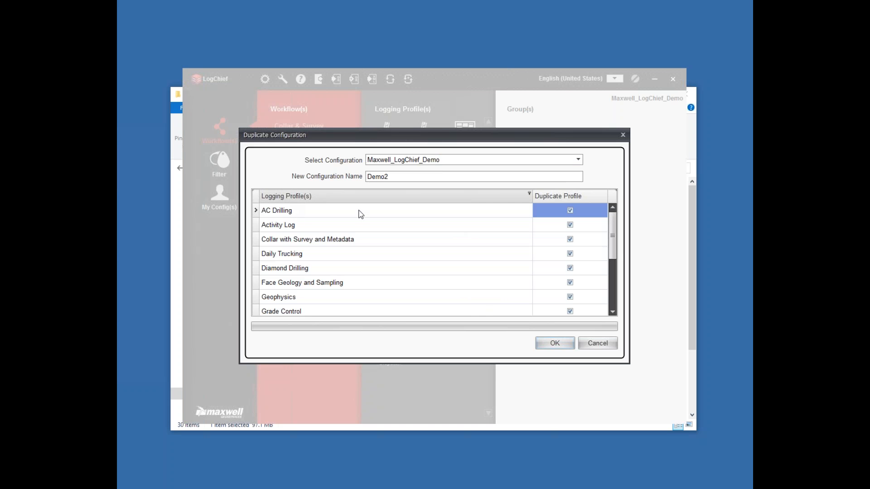
mouse_move(615, 229)
mouse_down()
mouse_move(621, 249)
mouse_move(619, 215)
mouse_up()
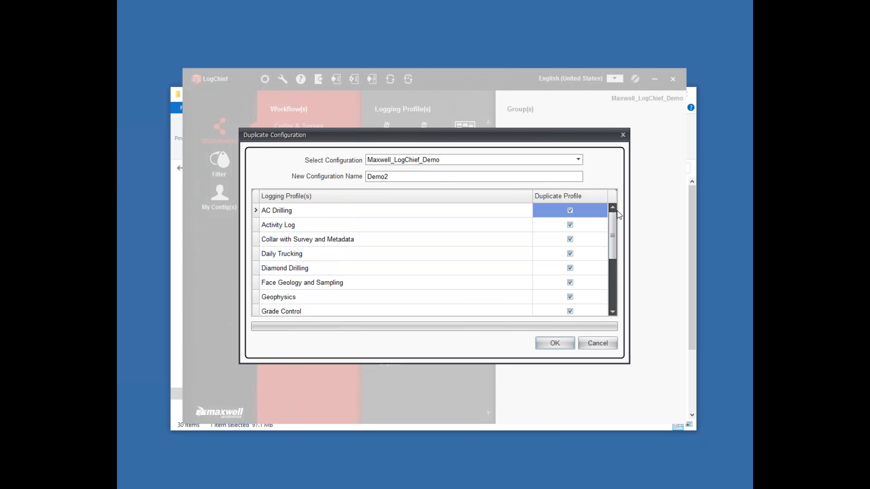
click(567, 345)
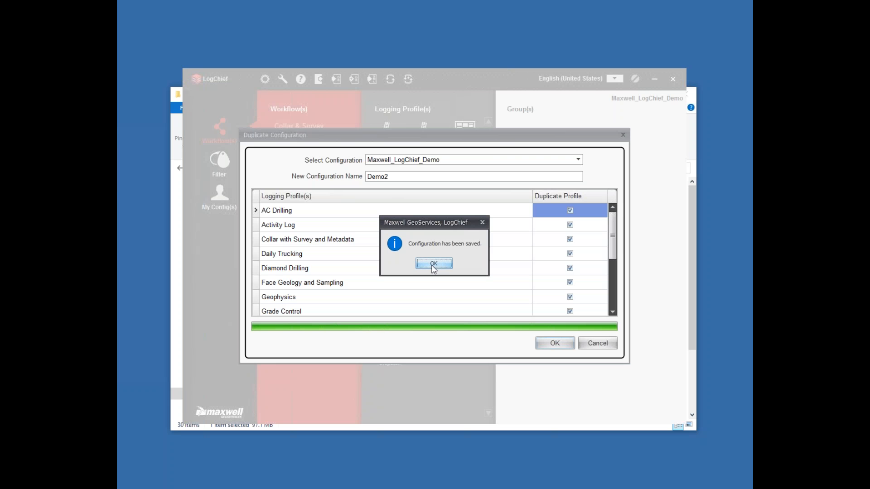
click(434, 264)
Step: Examine the logging profiles of the Demo2 configuration, keeping Maxwell_LogChief_Demo as the loaded configuration
click(220, 195)
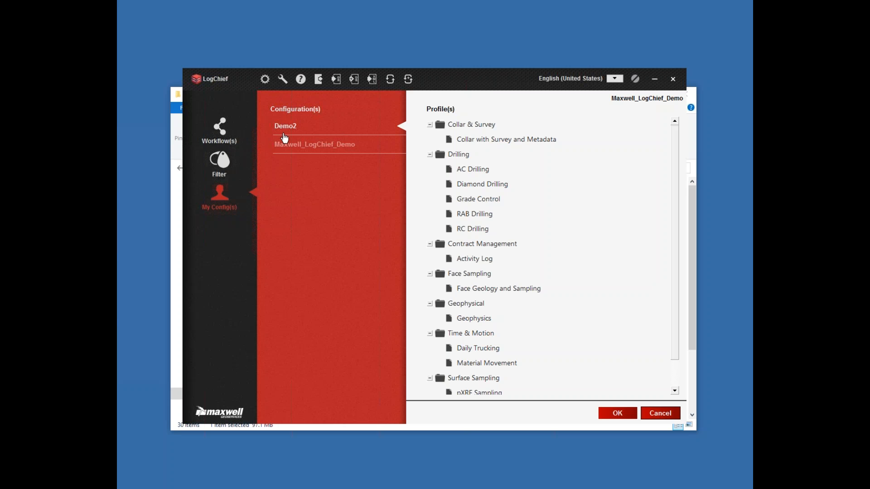
click(670, 412)
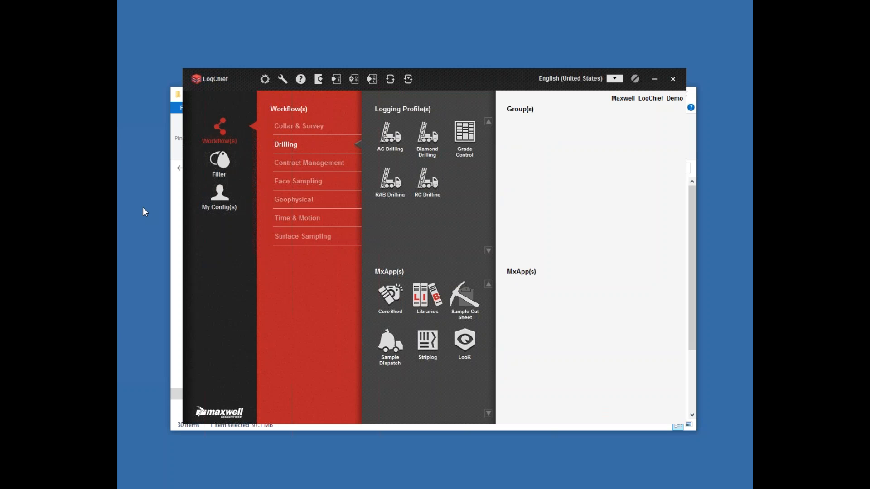
Step: Open the Diamond Drilling logging profile from the Drilling workflow
click(416, 143)
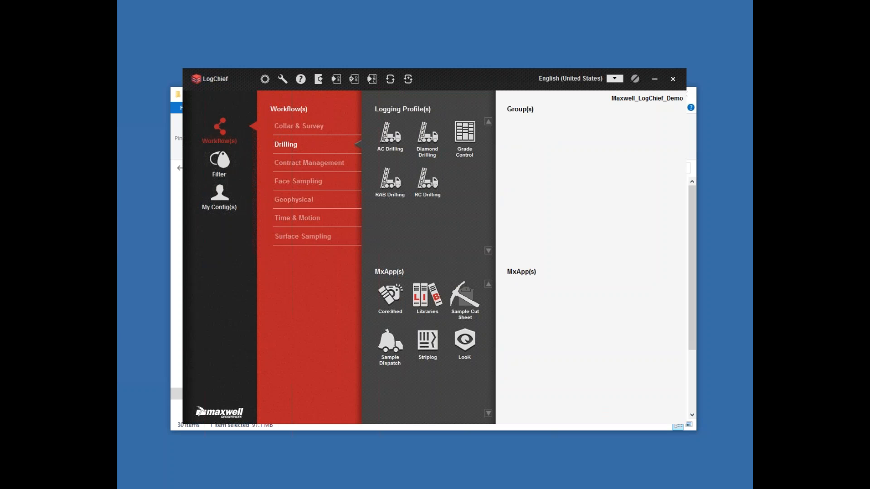